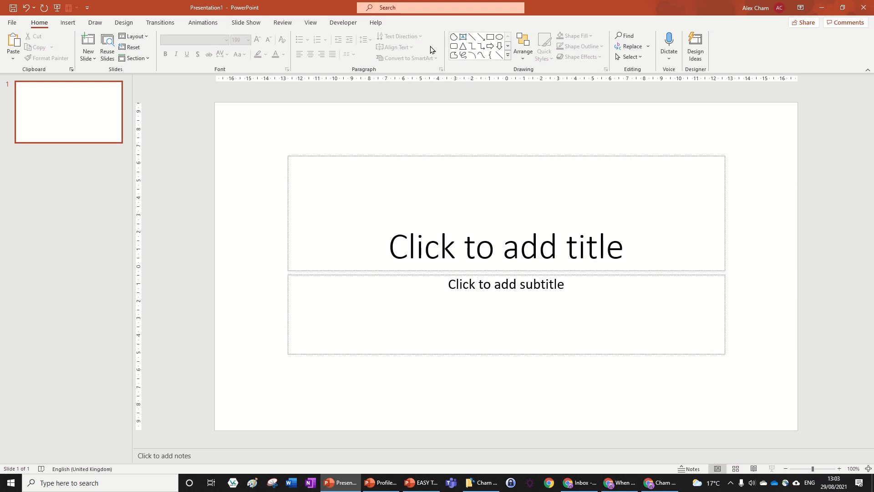
Step: Switch the slide to the Blank layout and add a centred text box reading 'TEXT'
click(136, 37)
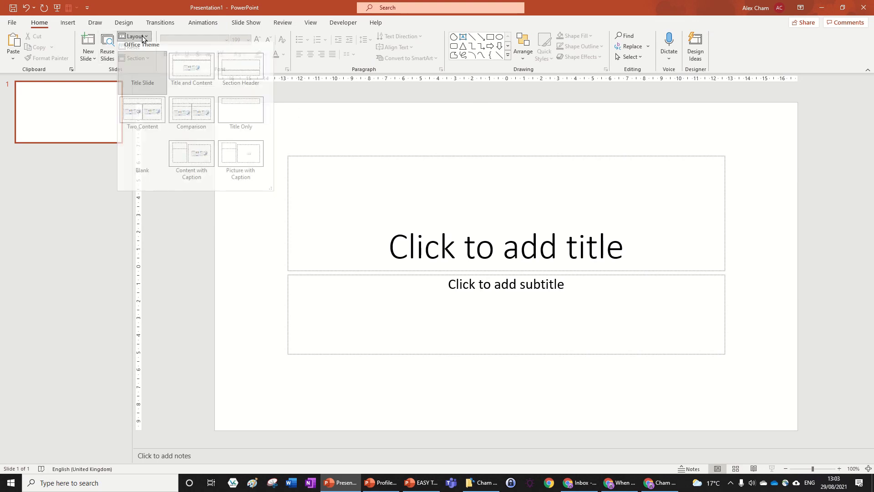
click(142, 158)
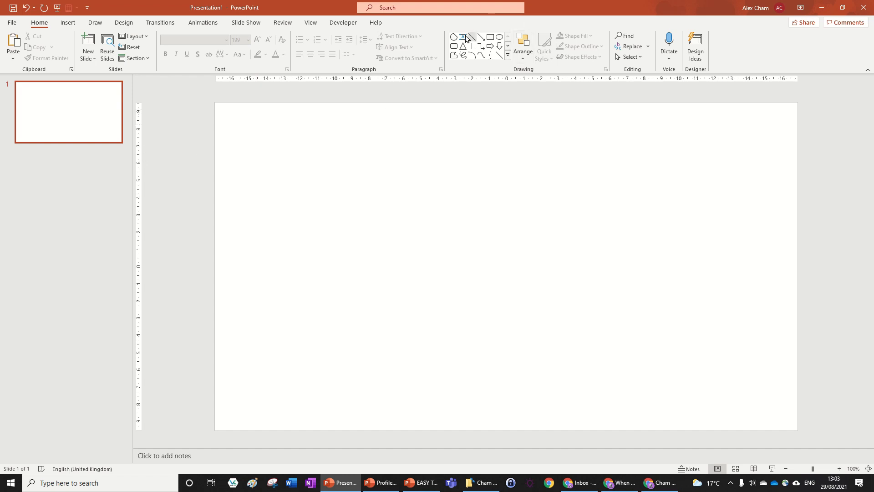
click(463, 36)
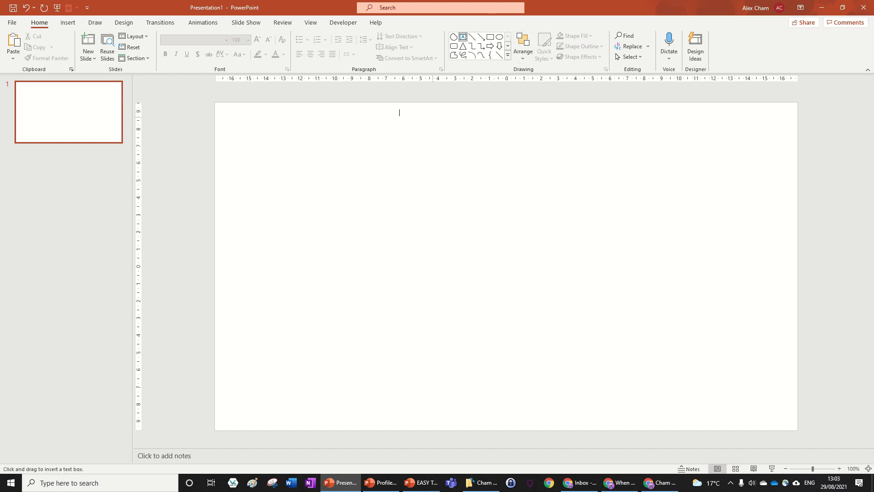
click(391, 246)
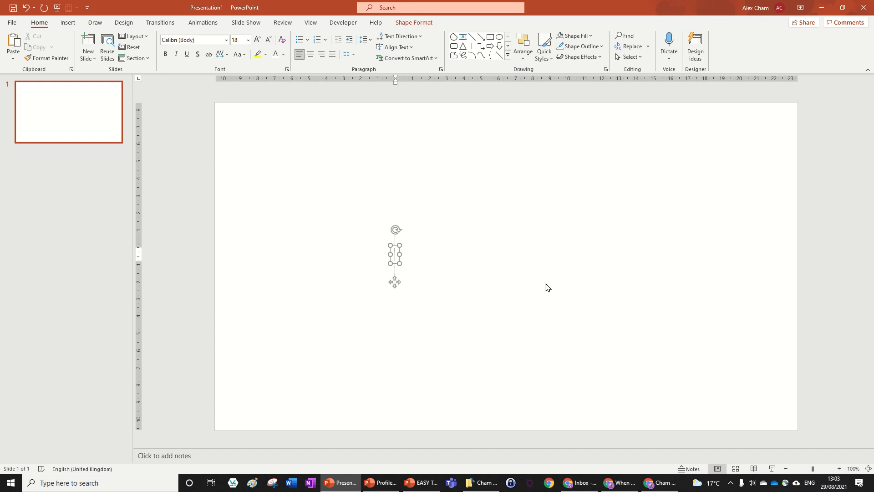
text(TEXT)
click(524, 218)
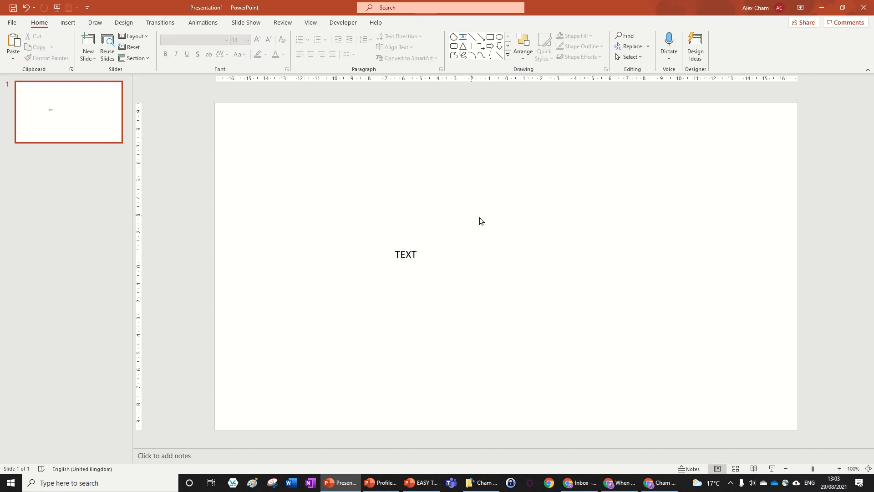
Step: Select the TEXT box and enlarge its font step by step to size 199
drag(541, 197, 314, 327)
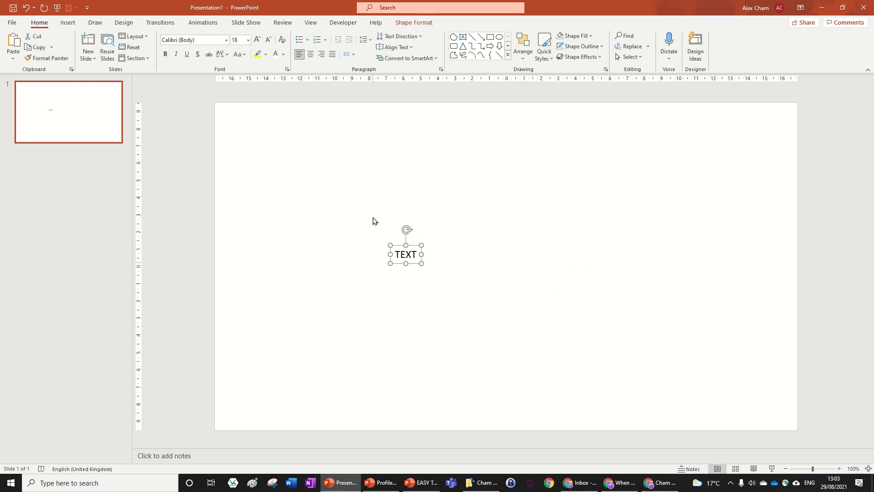
click(257, 40)
click(257, 40)
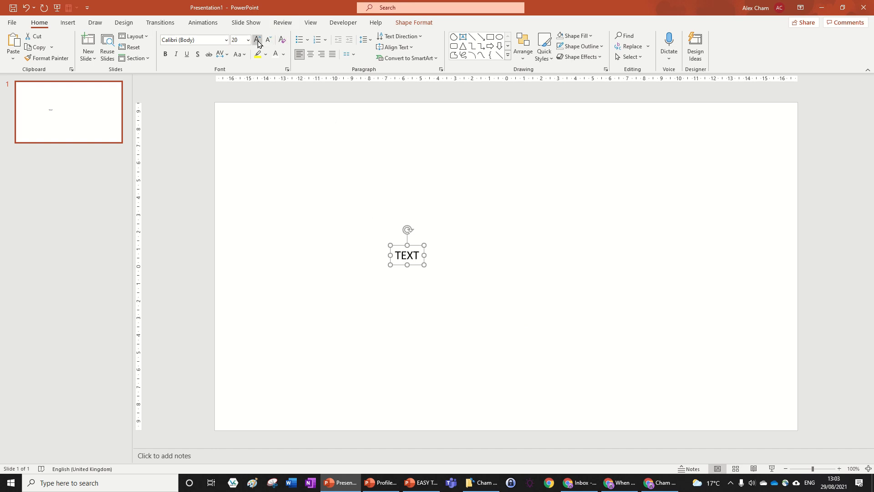
click(258, 40)
click(257, 39)
click(257, 40)
click(257, 40)
click(257, 39)
click(257, 40)
click(257, 39)
click(257, 40)
click(258, 40)
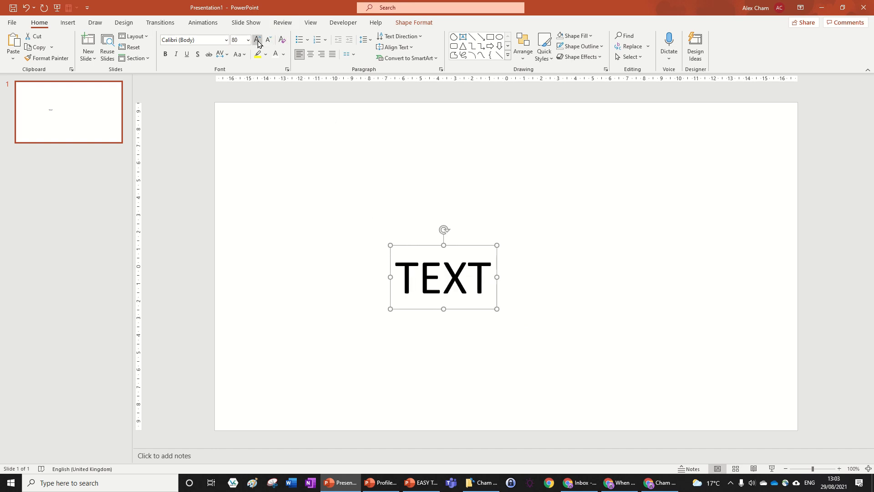
click(257, 39)
click(258, 40)
click(258, 40)
click(257, 40)
click(257, 39)
click(257, 40)
click(258, 39)
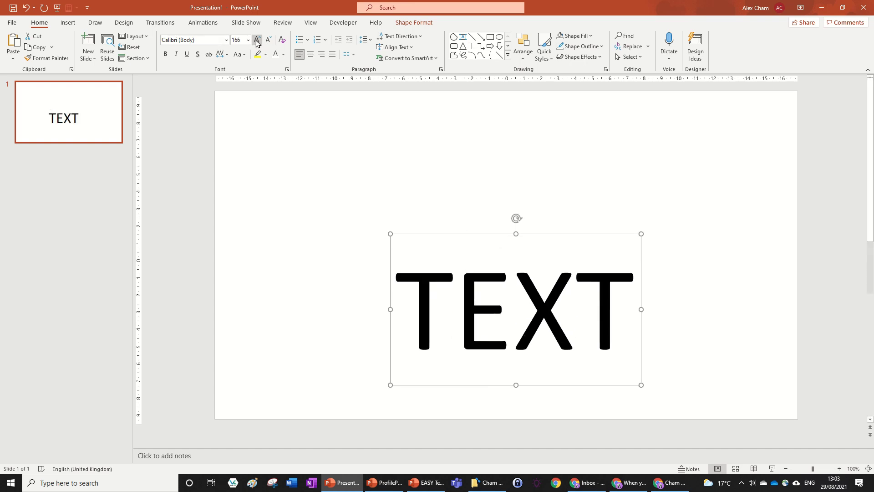
click(258, 40)
click(258, 39)
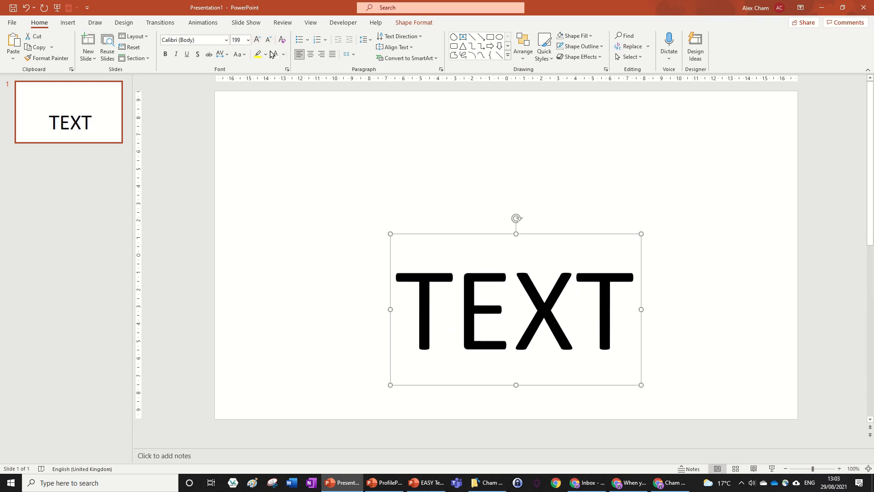
Step: Change the TEXT font to Arial Black and move the box to the slide centre
click(229, 44)
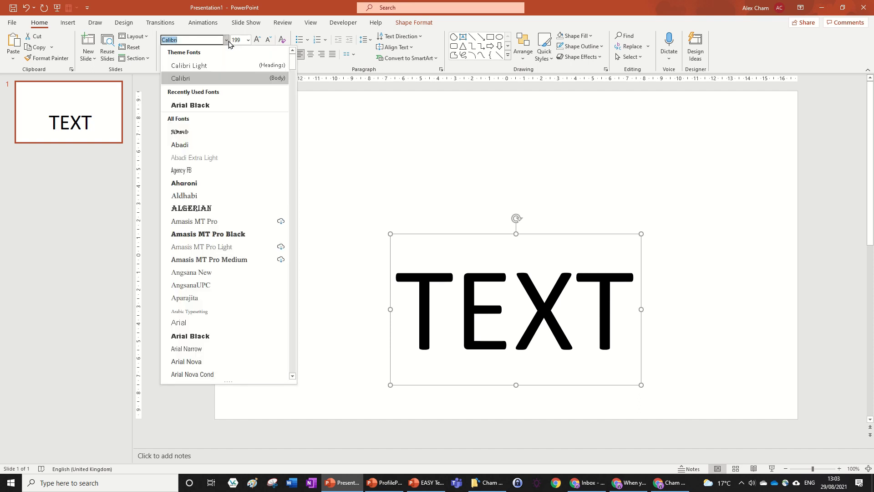
click(214, 109)
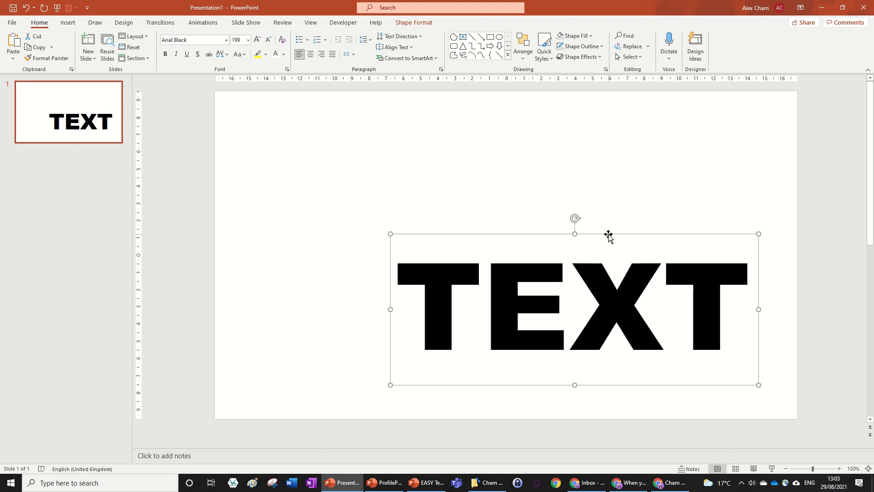
drag(608, 236, 541, 181)
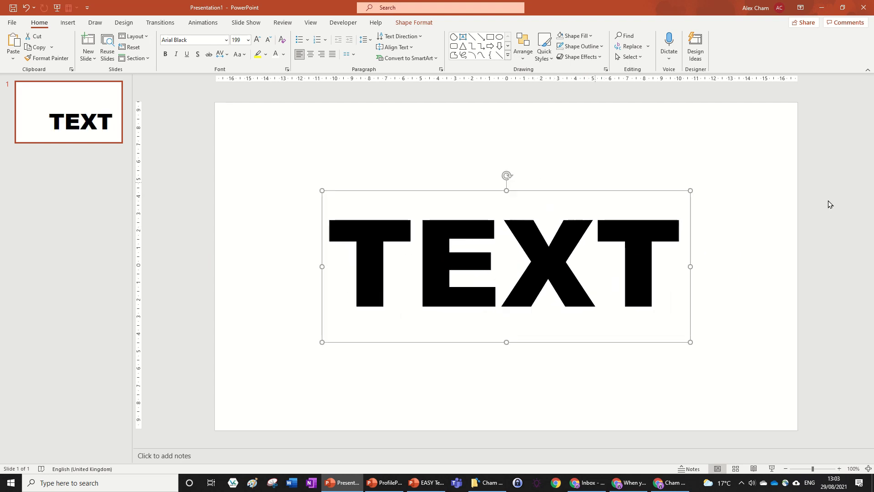
click(673, 172)
ctrl+scroll(648, 218, down, 3)
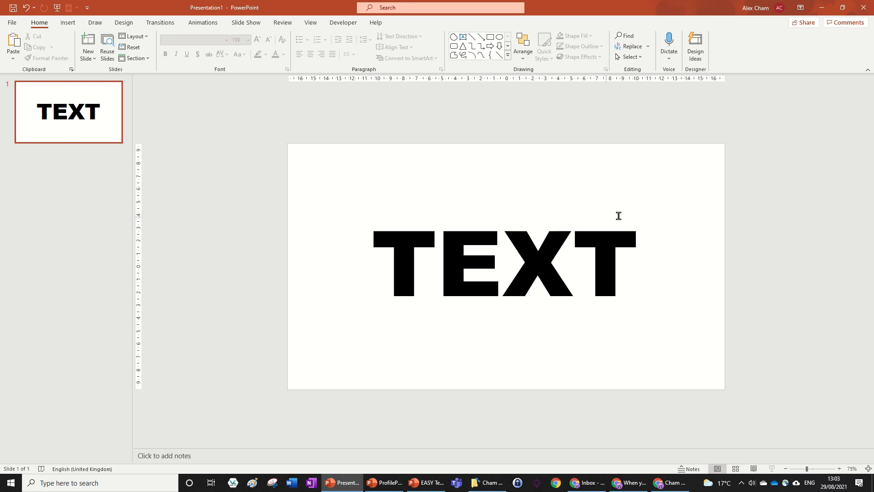
Step: Duplicate the TEXT box below the original and trim the copy down to the letter T
click(586, 246)
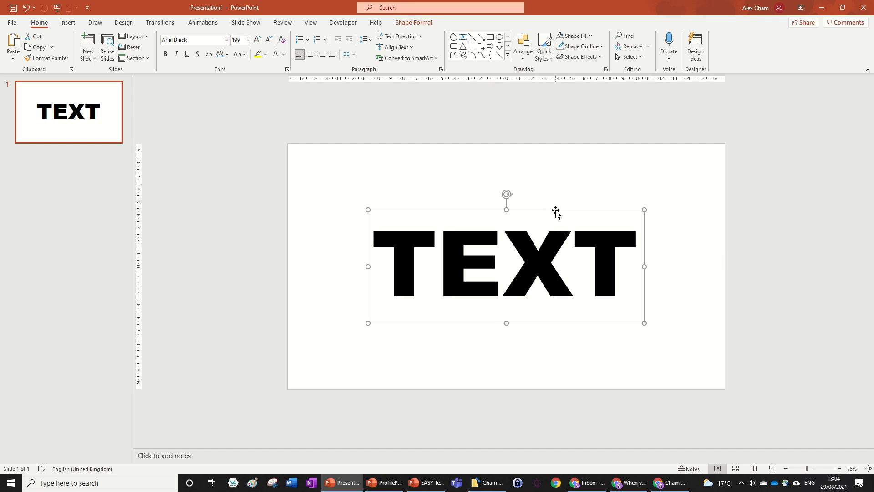
drag(556, 210, 555, 293)
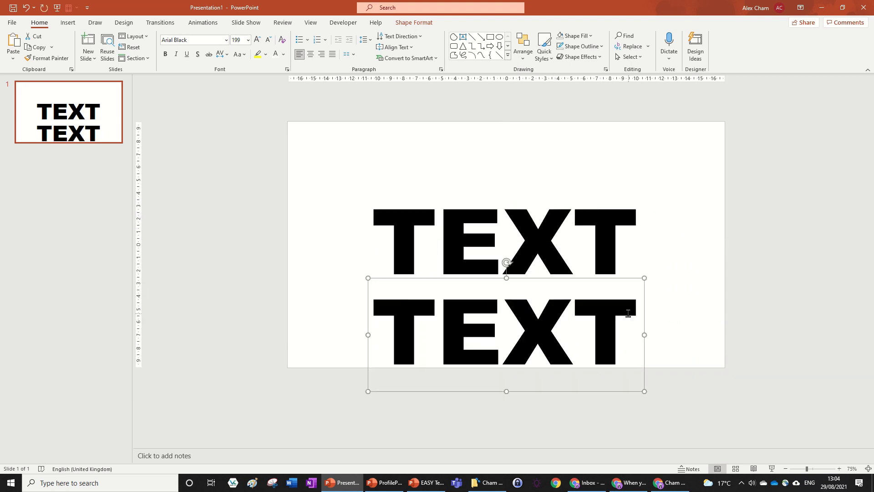
drag(636, 312, 445, 319)
key(Delete)
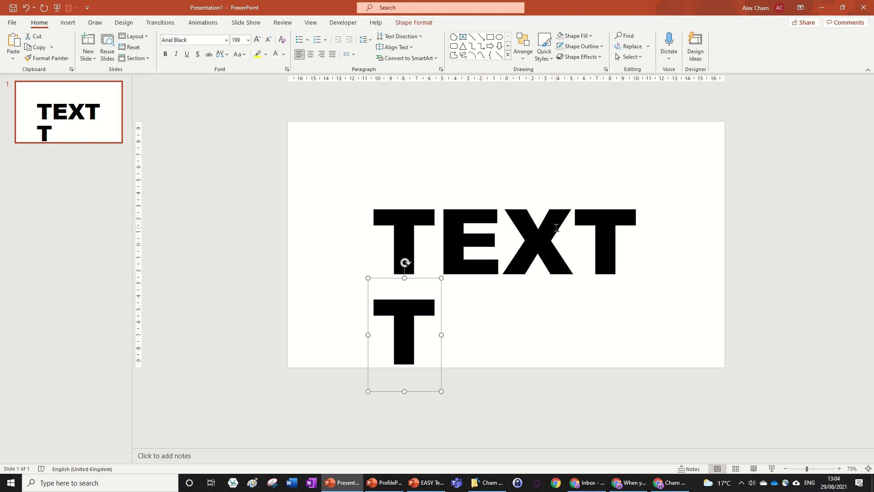
Step: Select the single-letter T box together with the big TEXT box
shift+click(516, 245)
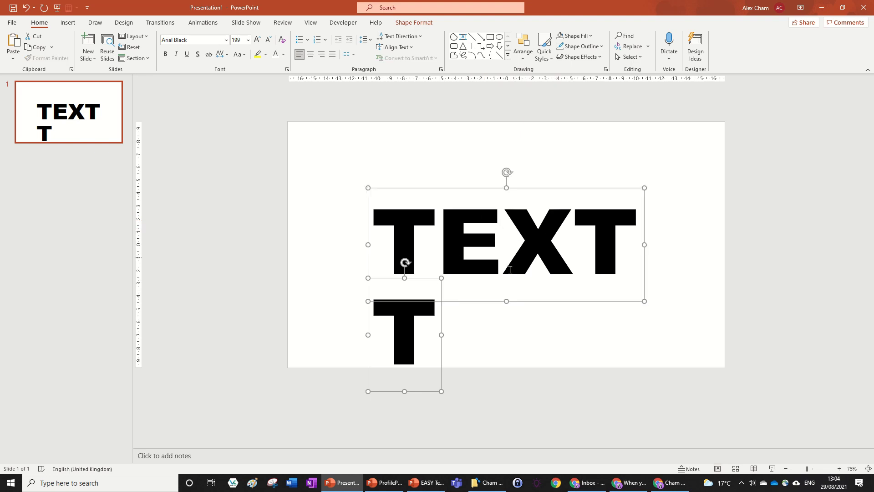
click(444, 386)
click(387, 329)
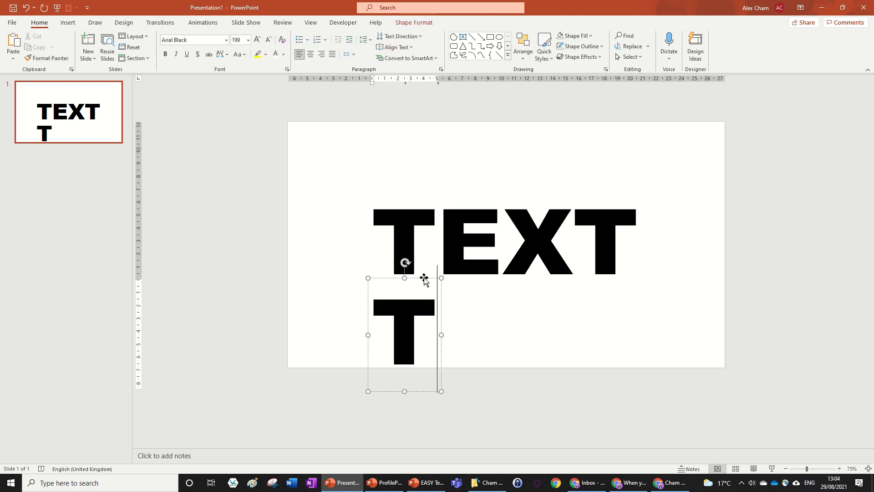
click(422, 279)
click(413, 331)
shift+click(480, 281)
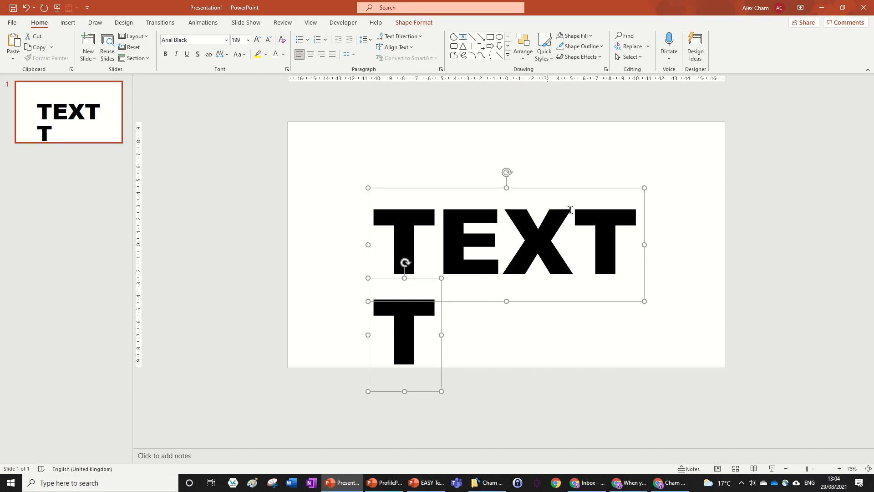
Step: Align the T box to the top of TEXT so it sits over the first T
click(412, 23)
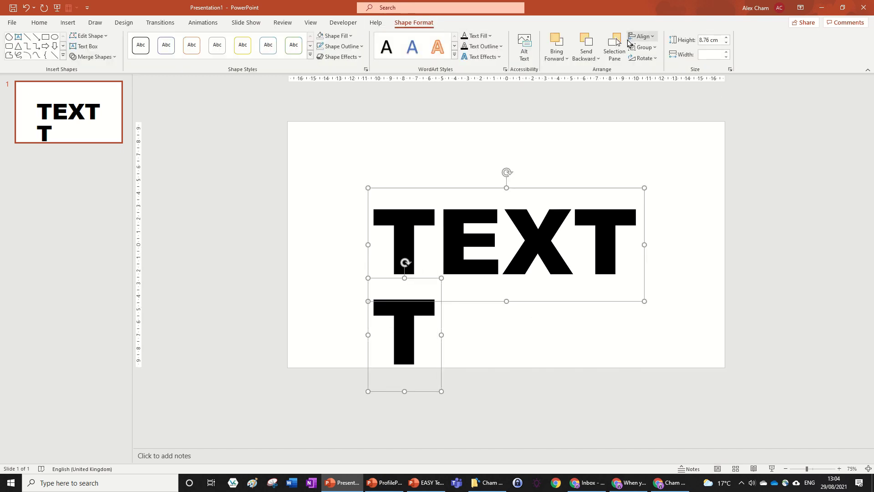
click(640, 37)
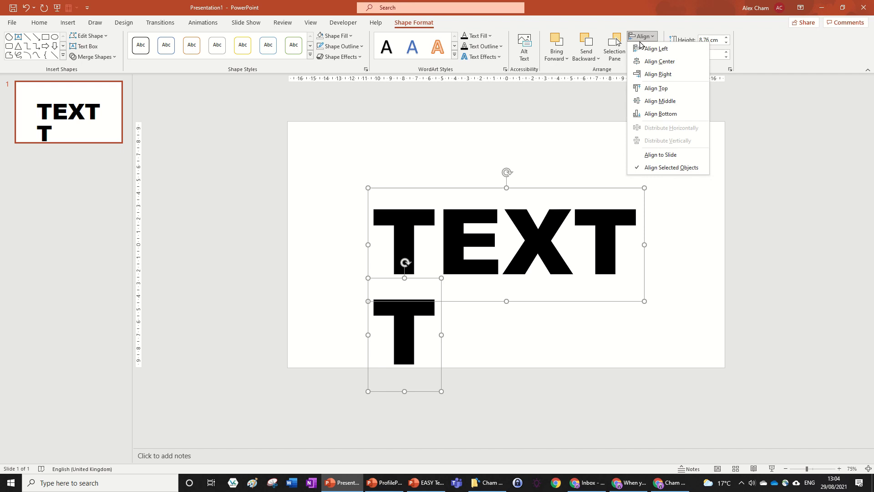
click(656, 48)
click(642, 36)
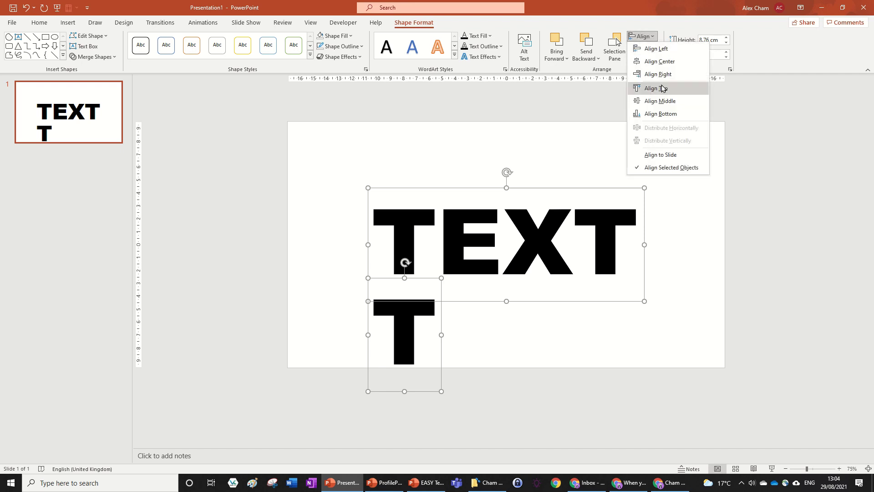
click(662, 88)
click(478, 180)
click(424, 241)
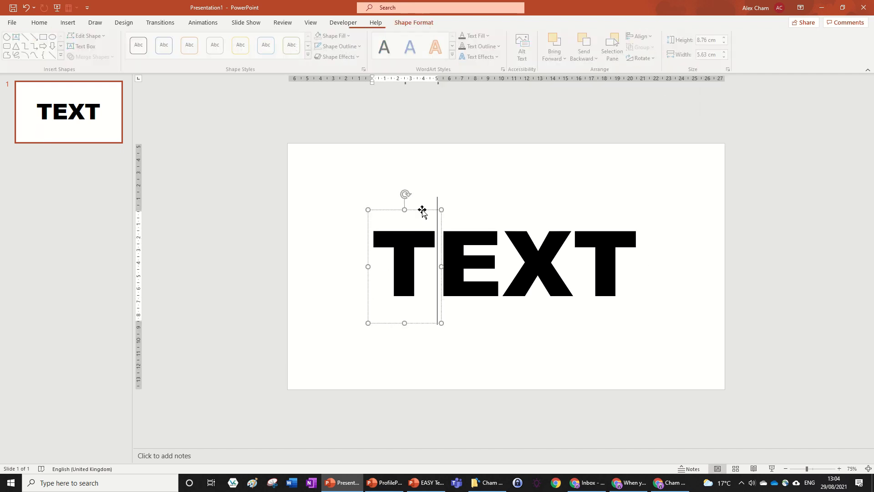
key(ctrl+z)
key(ctrl+z)
key(ctrl+y)
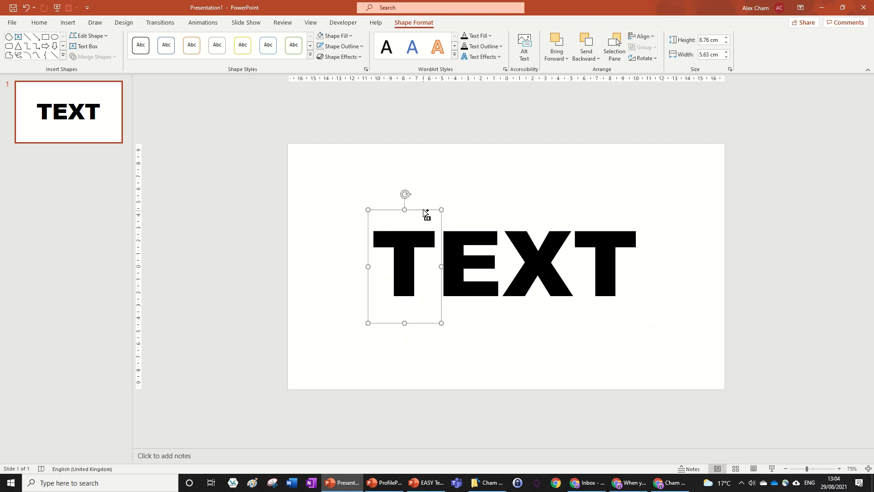
Step: Copy the T box, change it to E, and nudge it over the E of TEXT
drag(423, 211, 492, 210)
click(455, 250)
drag(455, 250, 536, 274)
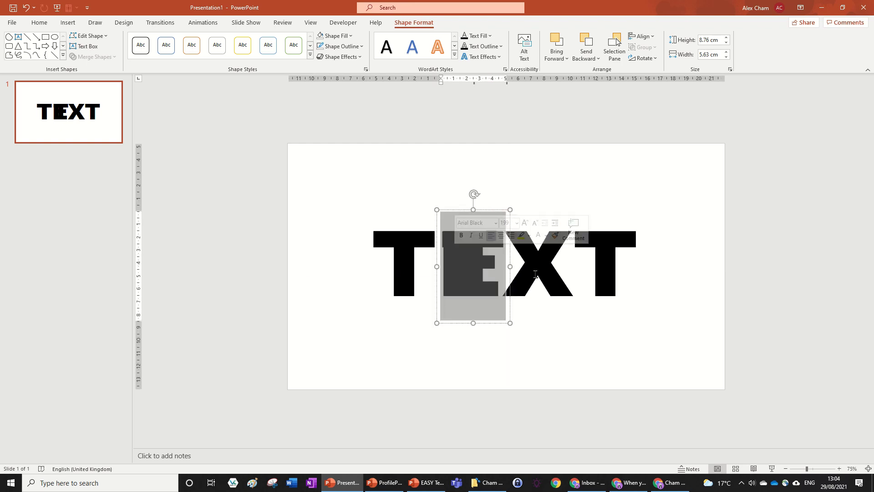
key(Escape)
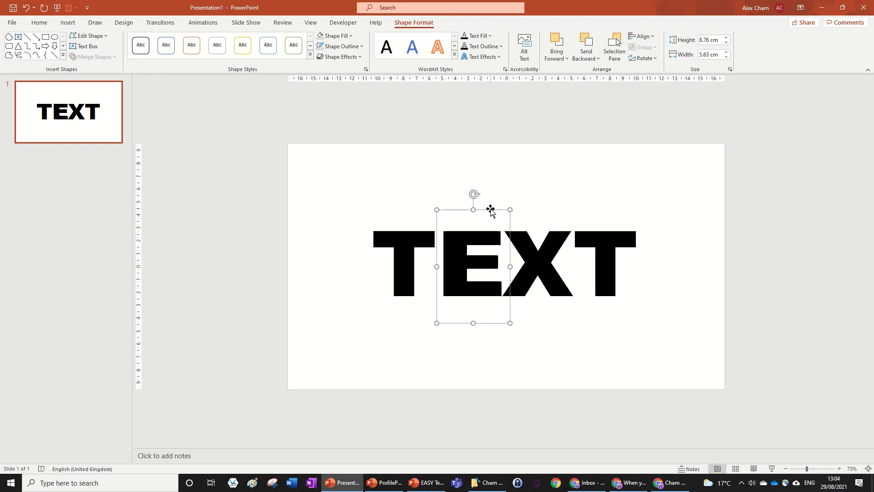
key(Left)
key(Left)
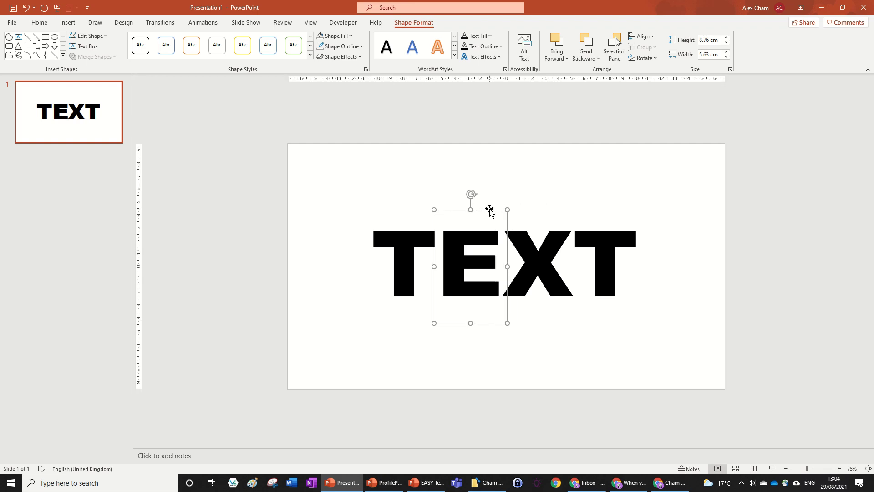
key(Left)
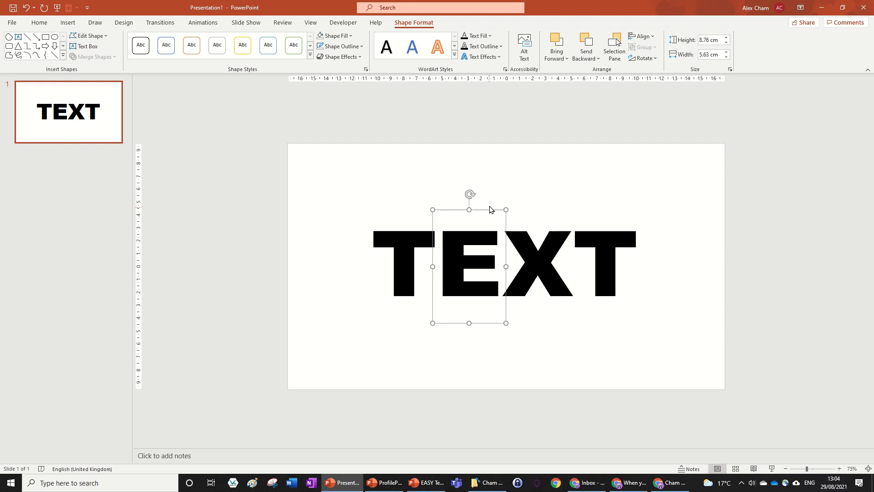
key(Right)
key(Left)
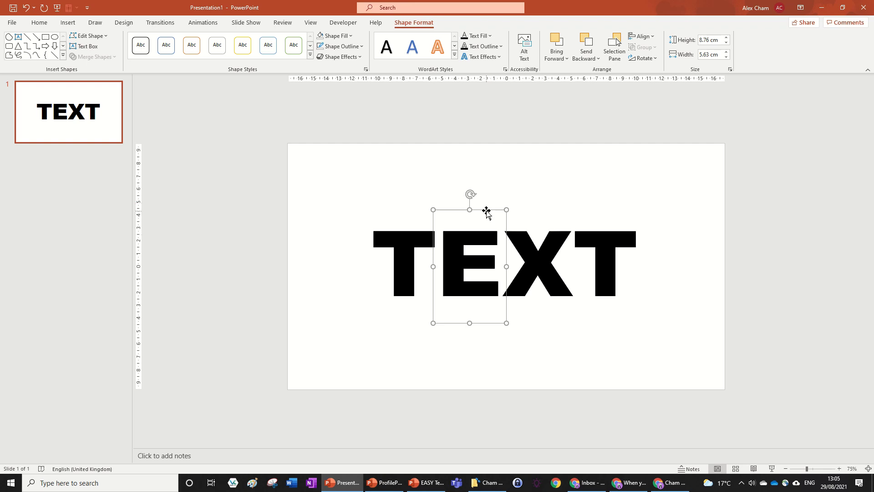
Step: Copy the E box, retype it as X, and nudge it over the X
drag(489, 213, 554, 213)
double_click(534, 241)
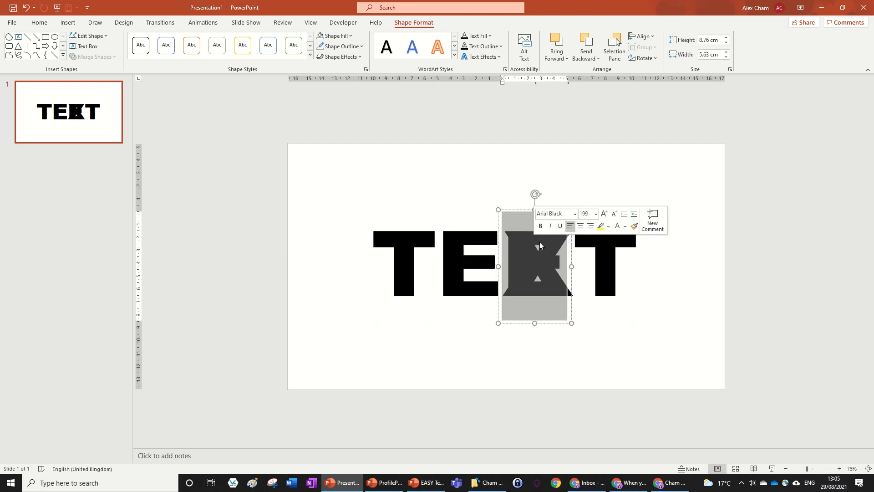
text(X)
click(559, 213)
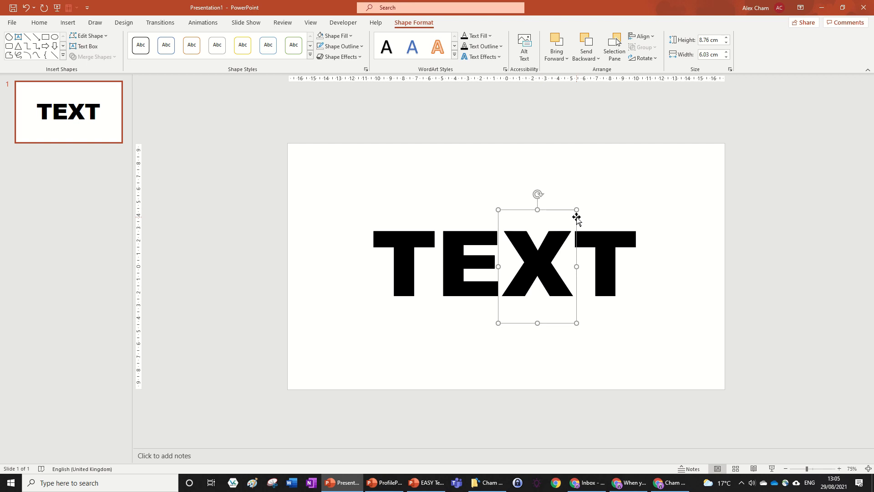
key(ctrl+Right)
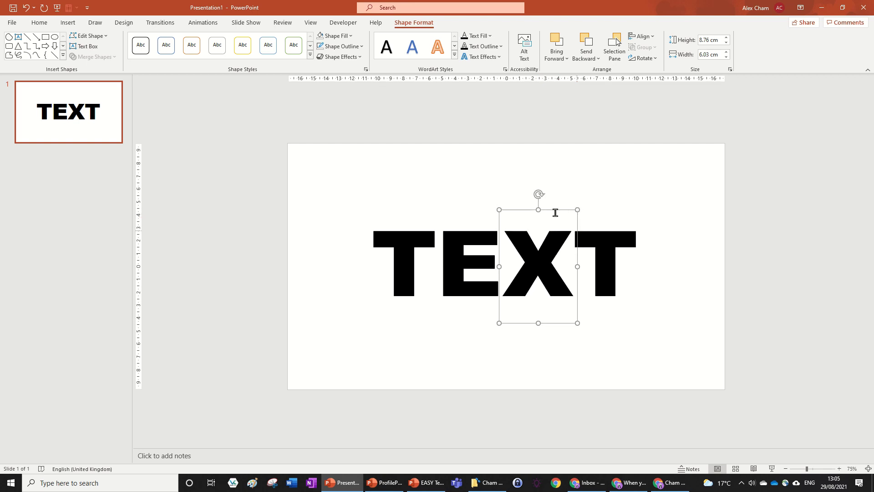
Step: Copy the first T box onto the last T and nudge it into place
click(423, 245)
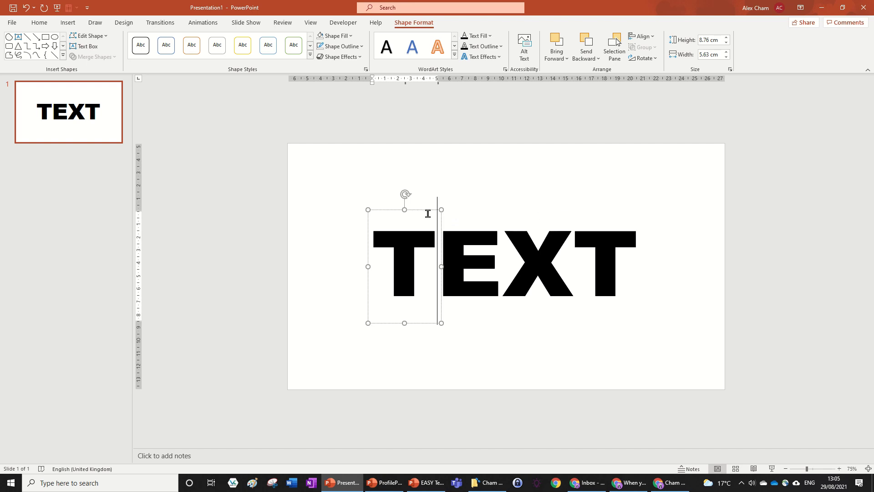
click(425, 210)
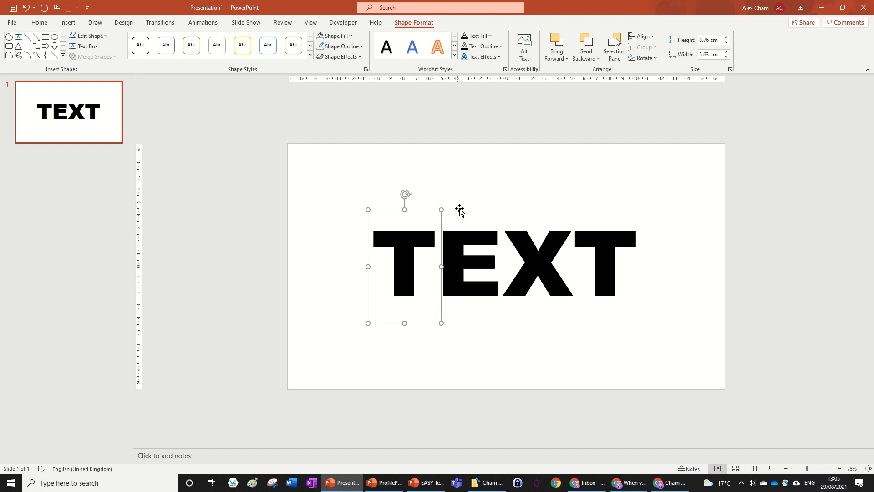
drag(429, 209, 628, 231)
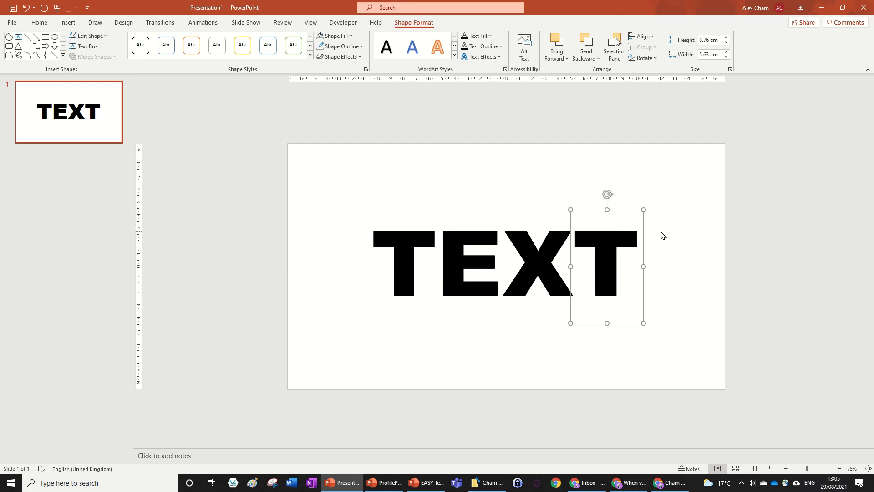
key(ctrl+Left)
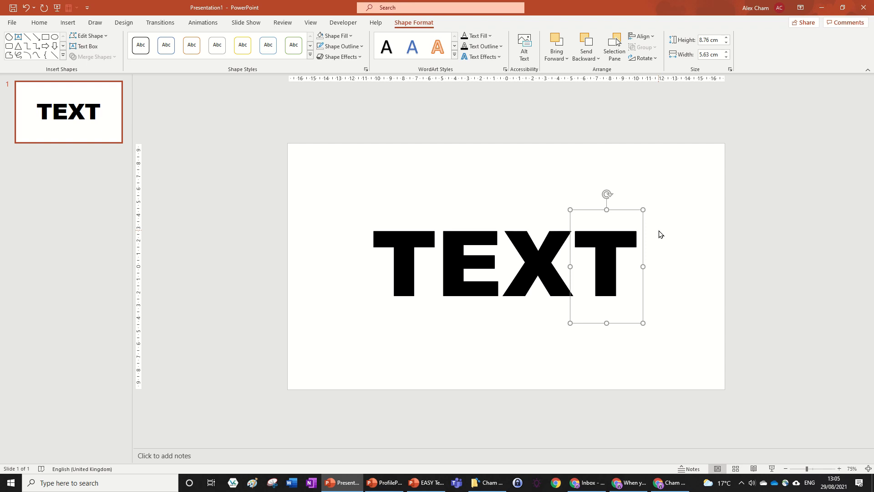
key(ctrl+Left)
click(664, 241)
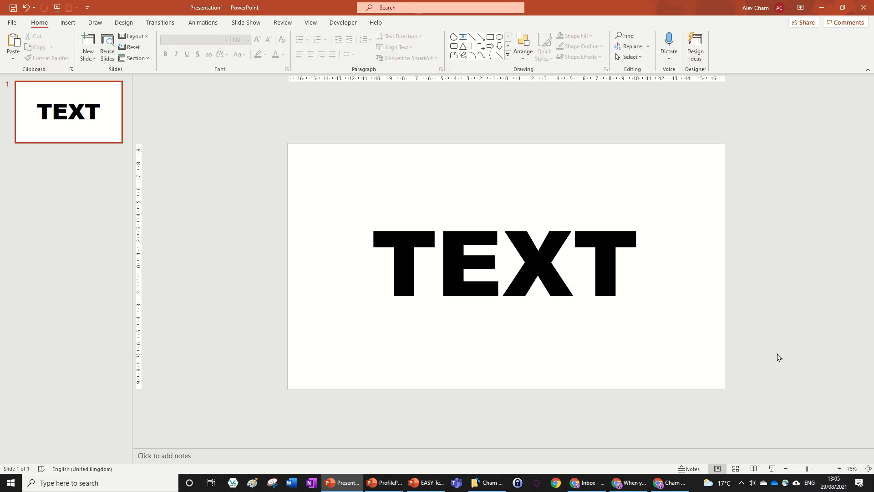
Step: Remove the whole-word TEXT box from the shapes, then select the four letter boxes T, E, X, T
drag(800, 373, 164, 85)
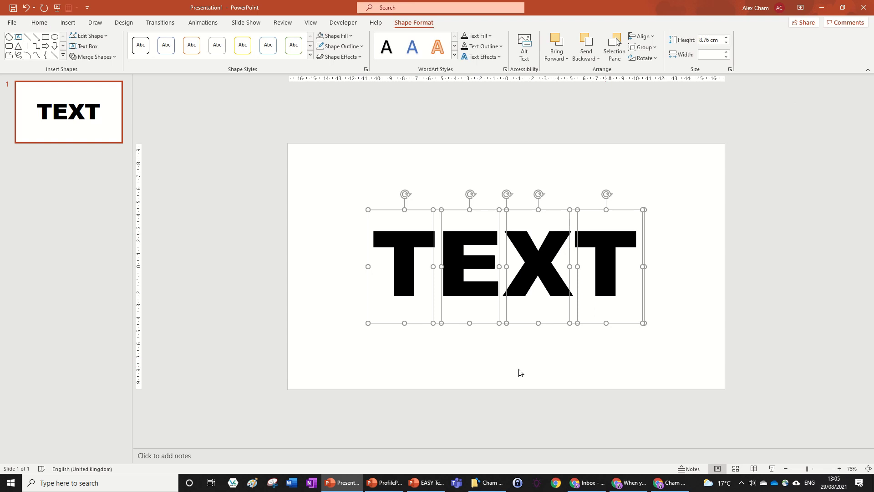
ctrl+click(370, 324)
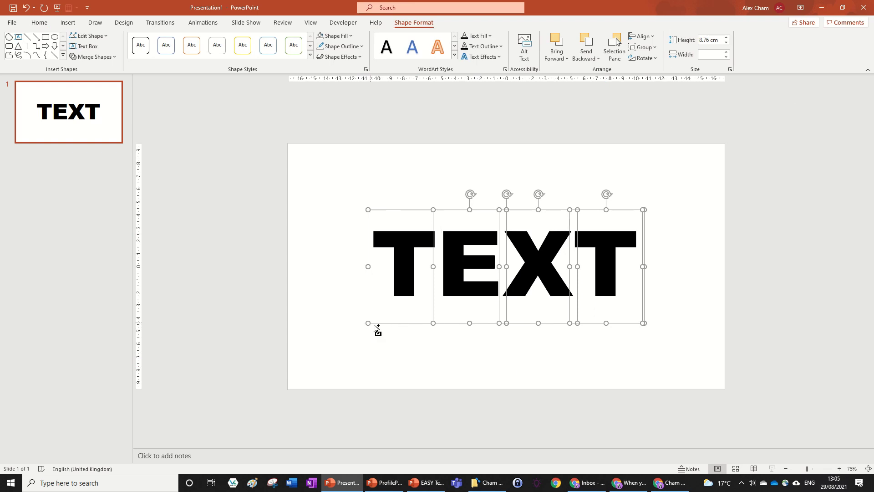
ctrl+click(432, 323)
ctrl+click(500, 323)
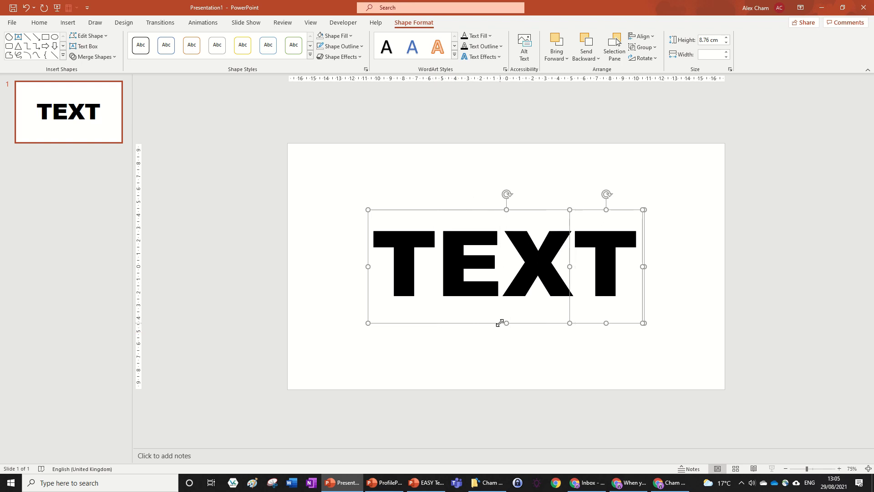
ctrl+click(569, 323)
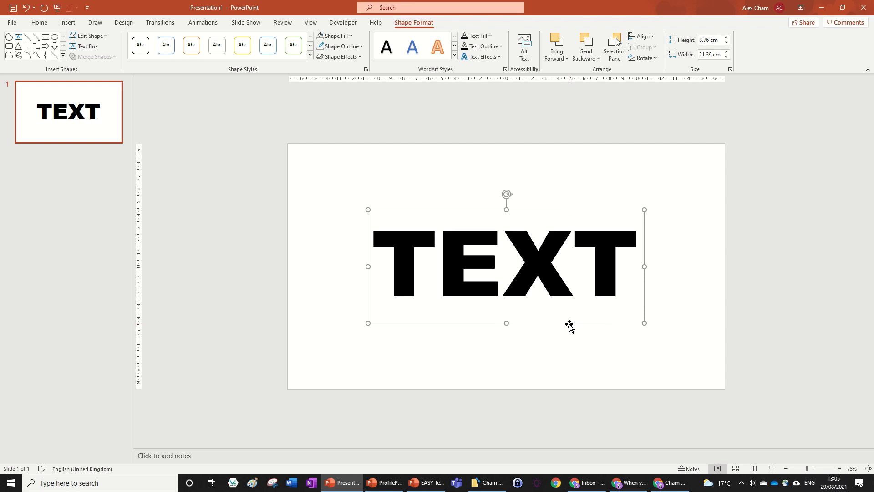
click(569, 324)
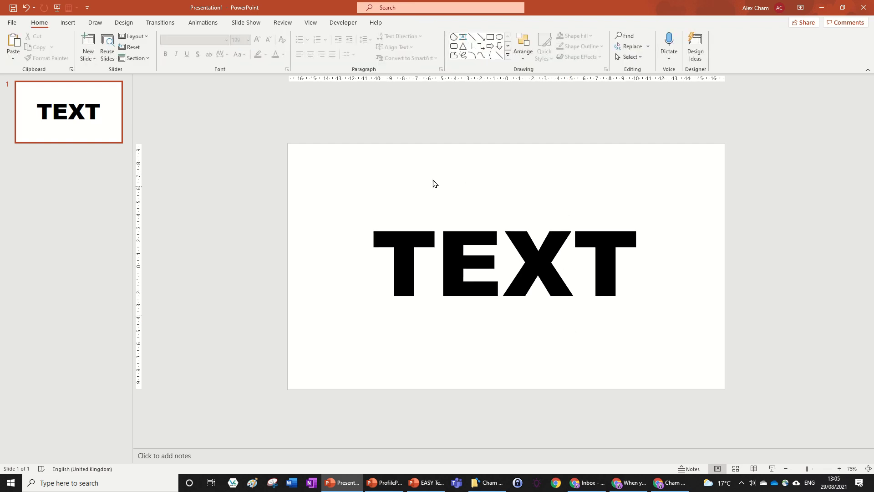
drag(244, 131, 771, 361)
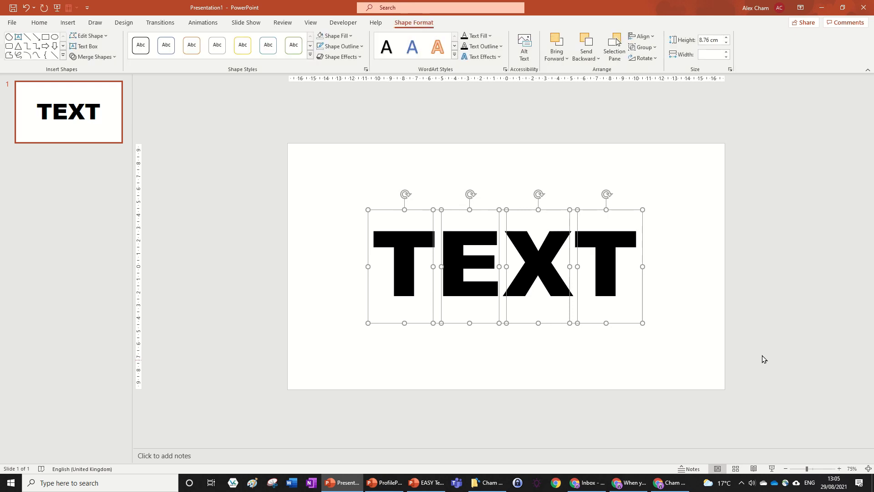
Step: Give the four letter boxes a Fly In entrance with duration 00.75
click(203, 23)
click(164, 44)
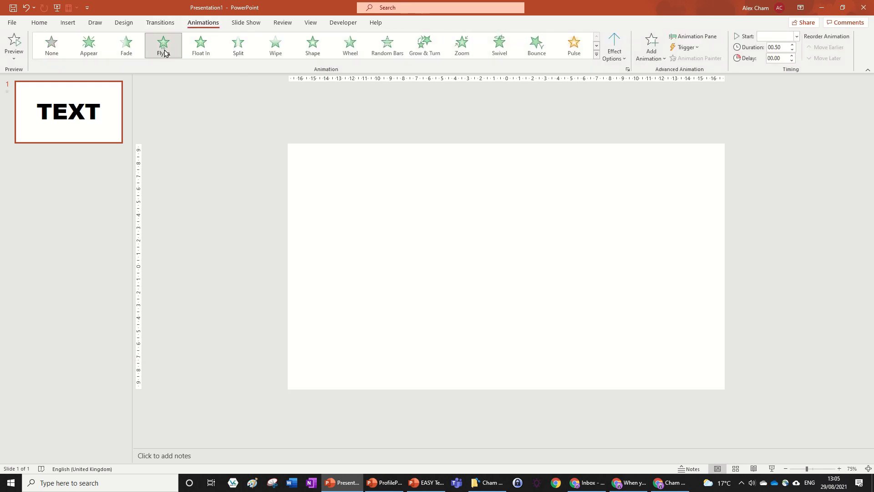
click(717, 38)
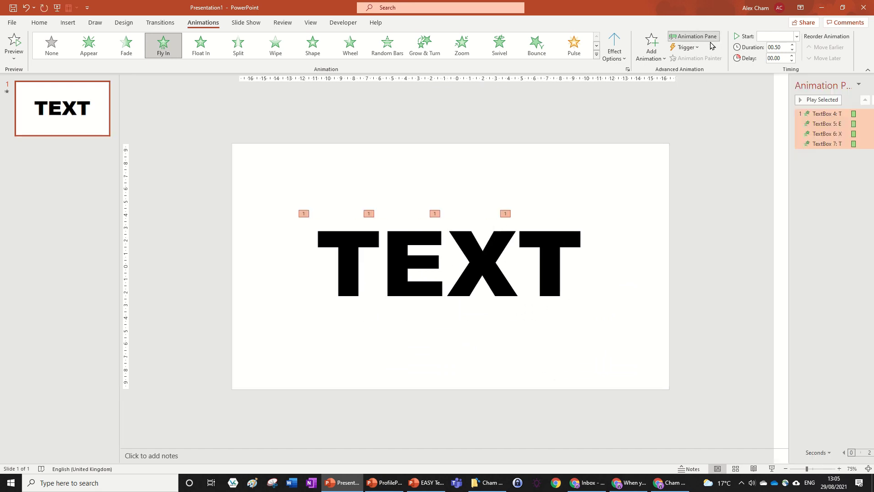
click(792, 45)
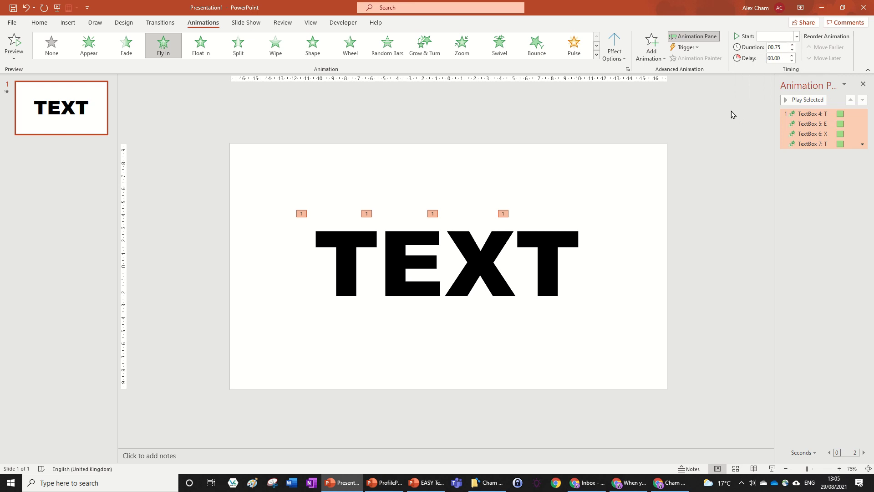
Step: Set the Fly In smooth end to 0.75 sec in its effect settings
click(628, 70)
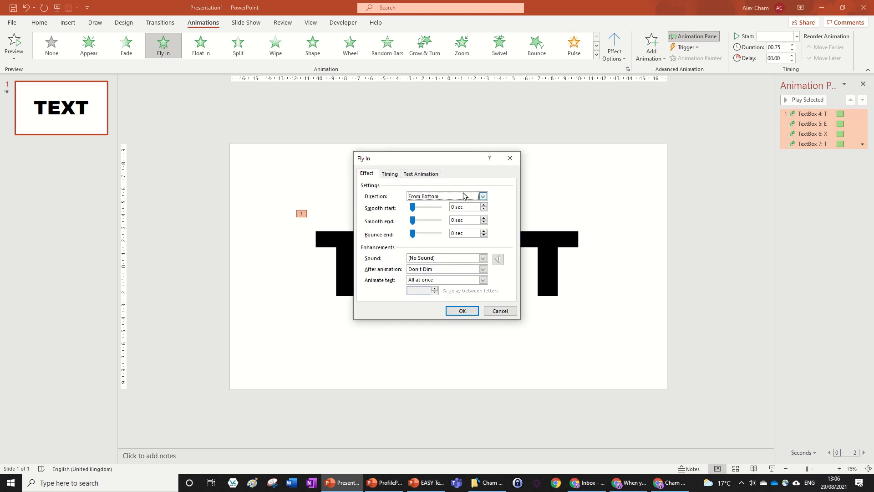
click(413, 222)
drag(413, 224, 591, 224)
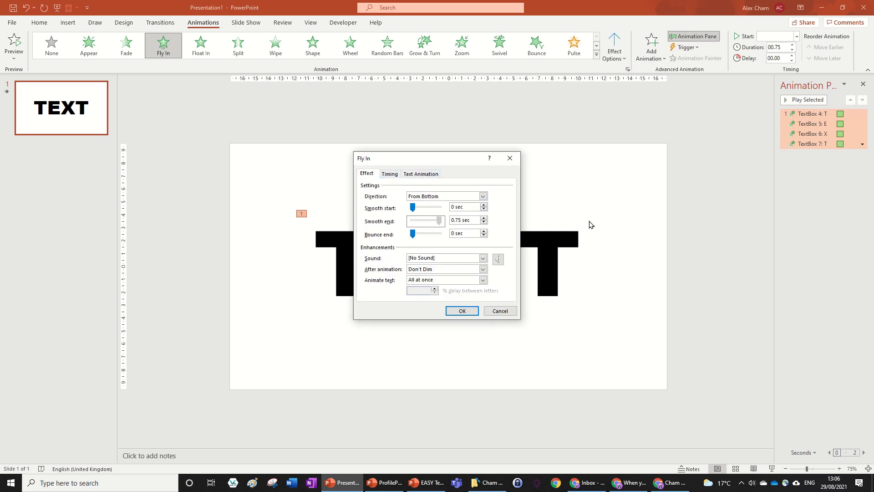
click(462, 311)
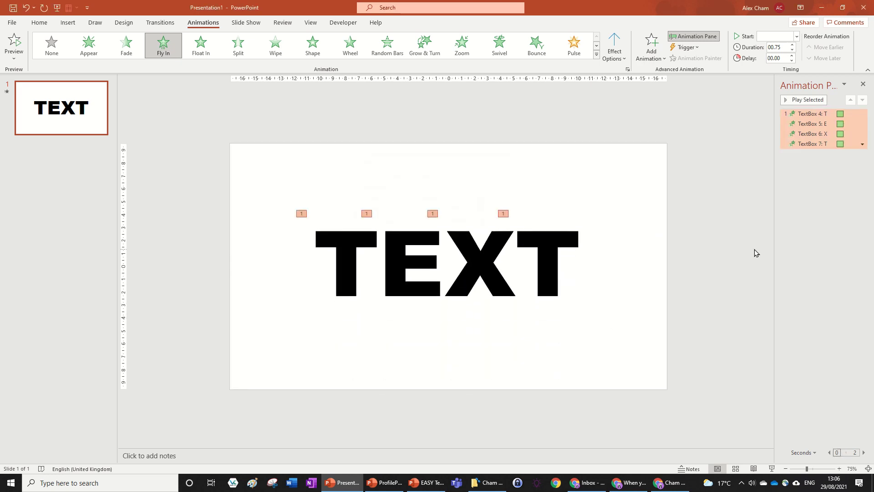
Step: Add a 00.25-second Fade entrance to the letters, ordered ahead of the Fly In
click(651, 51)
click(703, 102)
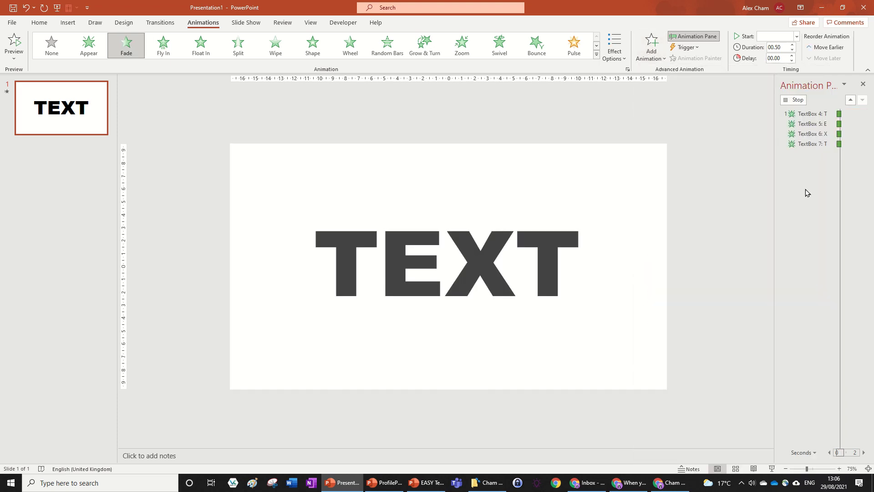
click(793, 54)
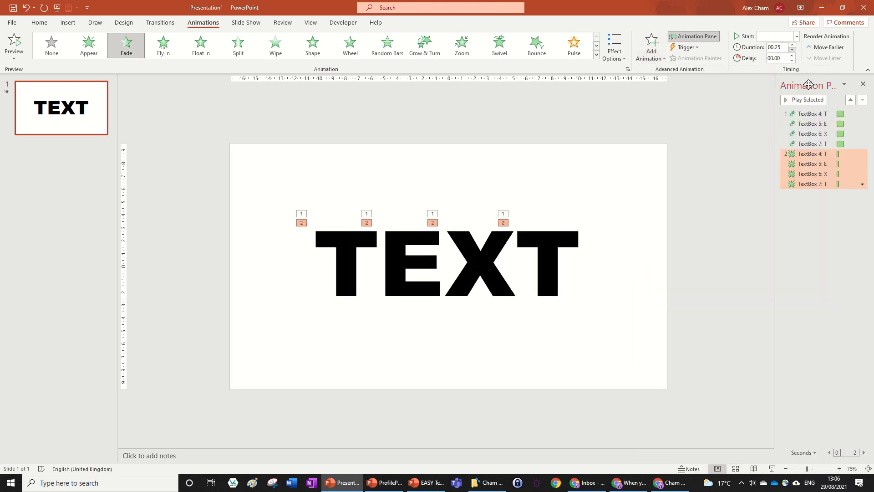
drag(811, 158, 805, 111)
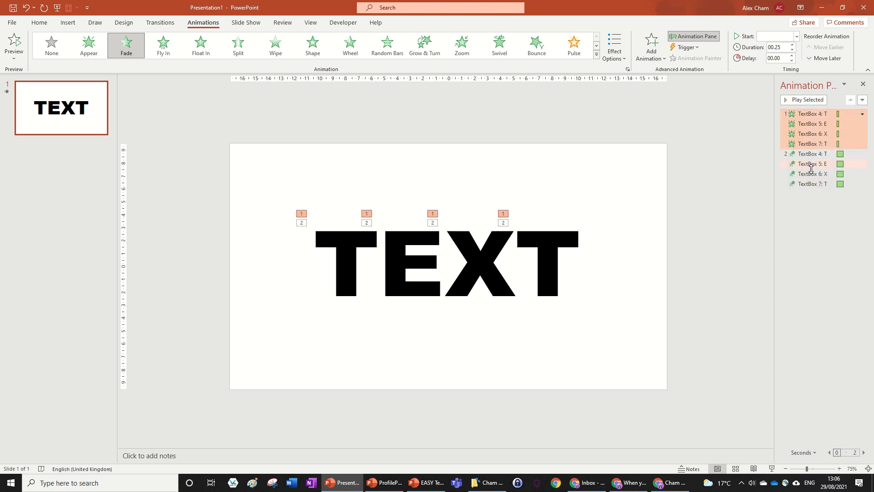
Step: Set the letters' Fly In animations to start With Previous
click(793, 154)
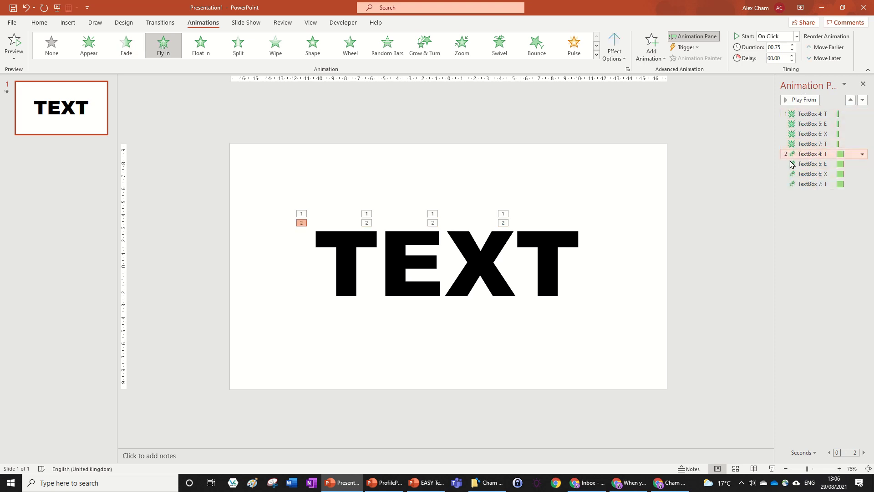
click(864, 156)
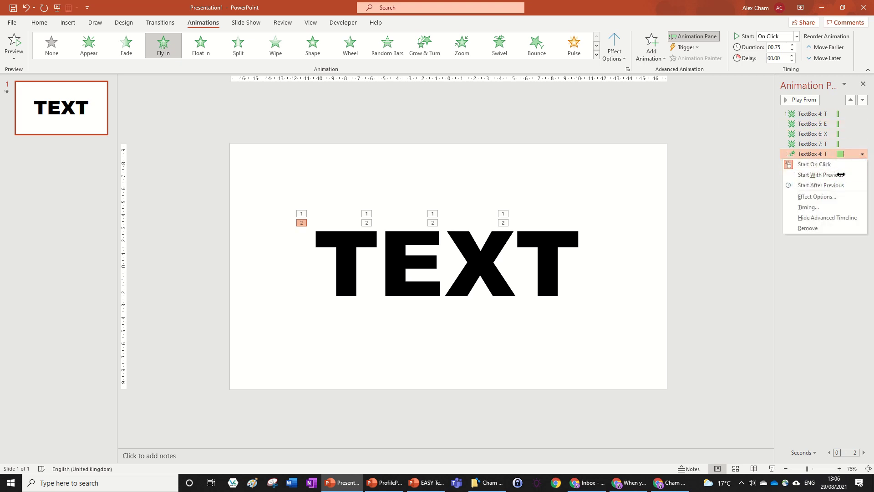
click(815, 172)
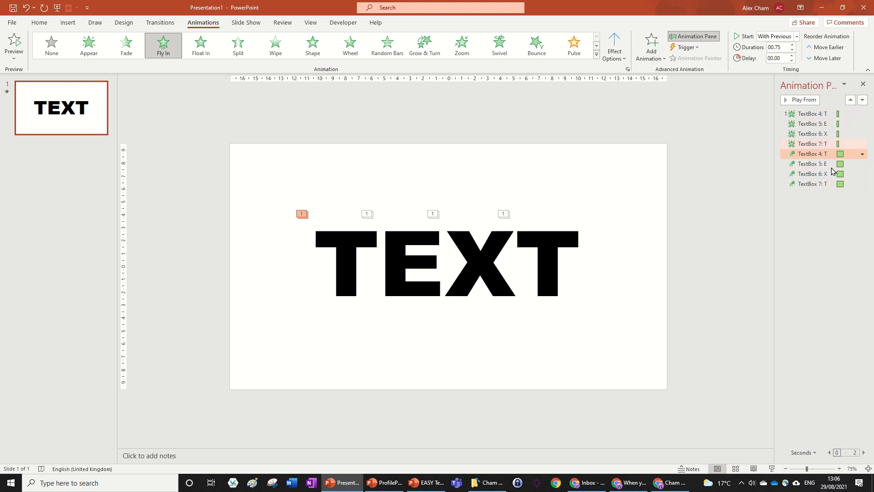
click(742, 154)
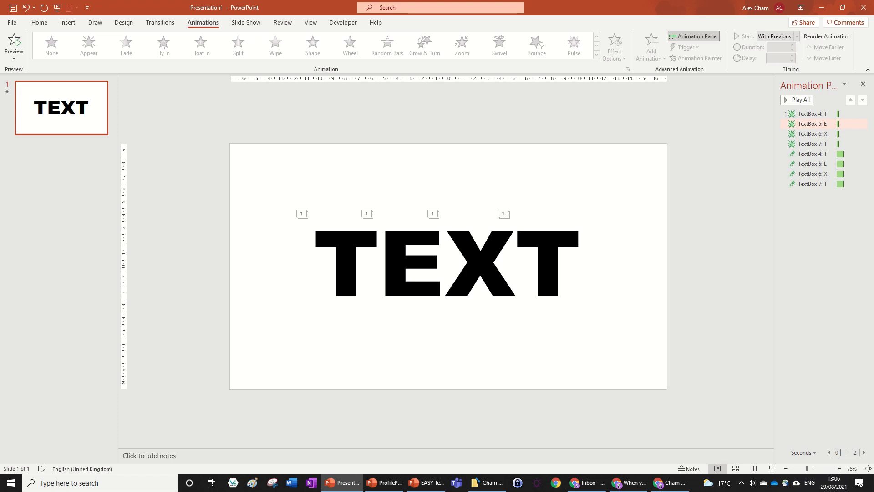
key(alt+Tab)
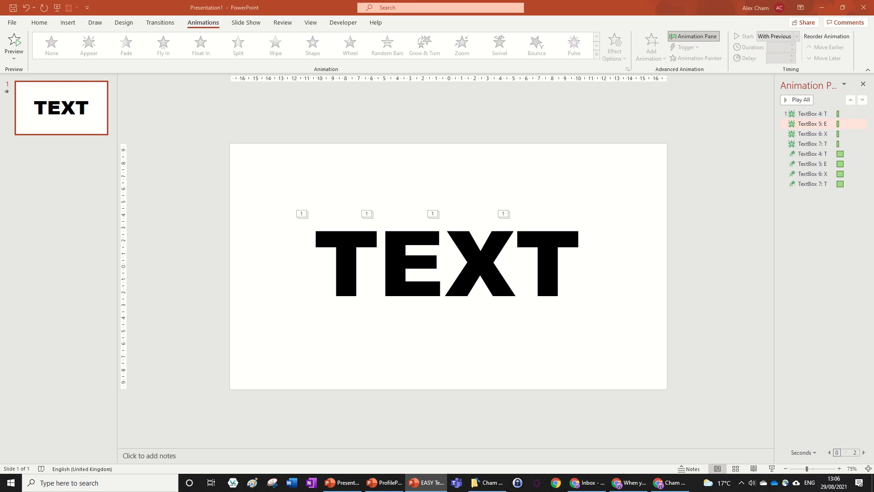
Step: Set Fly In directions: E From Right, X From Top, last T From Left
click(814, 155)
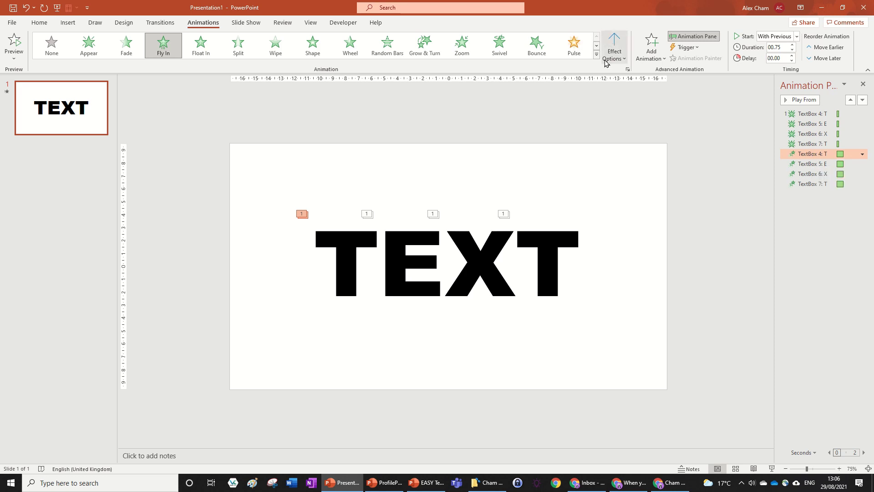
click(814, 164)
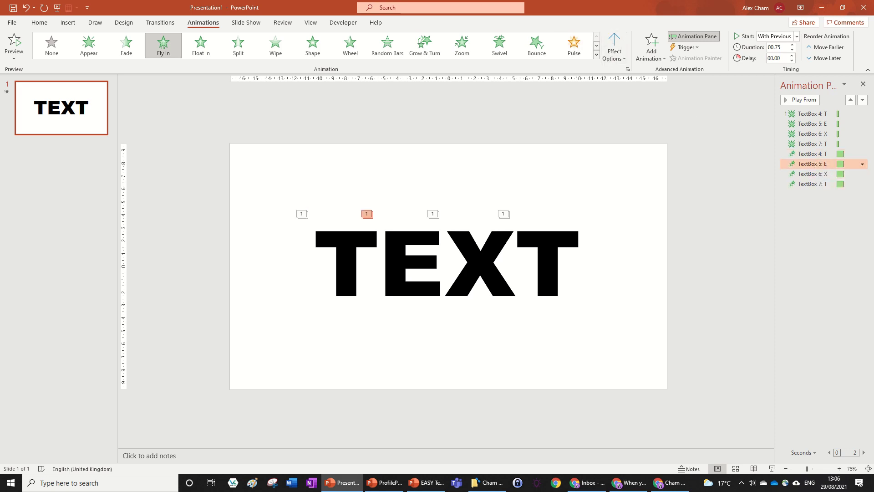
click(615, 50)
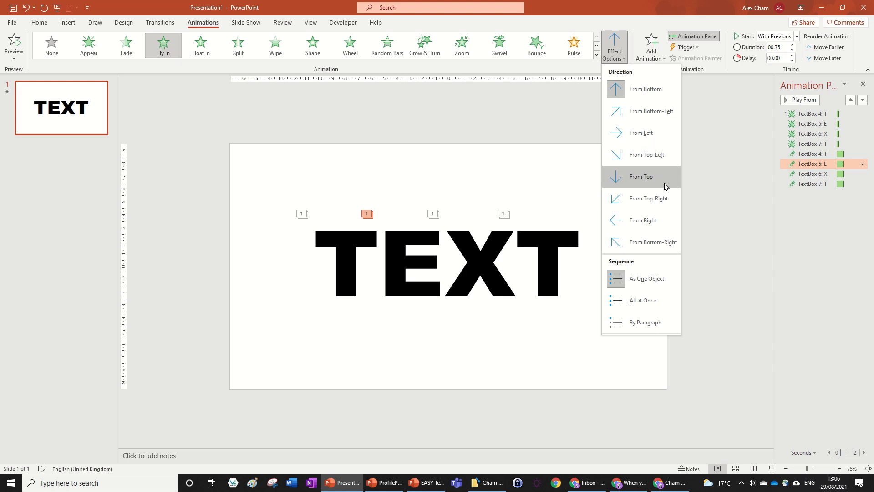
click(661, 220)
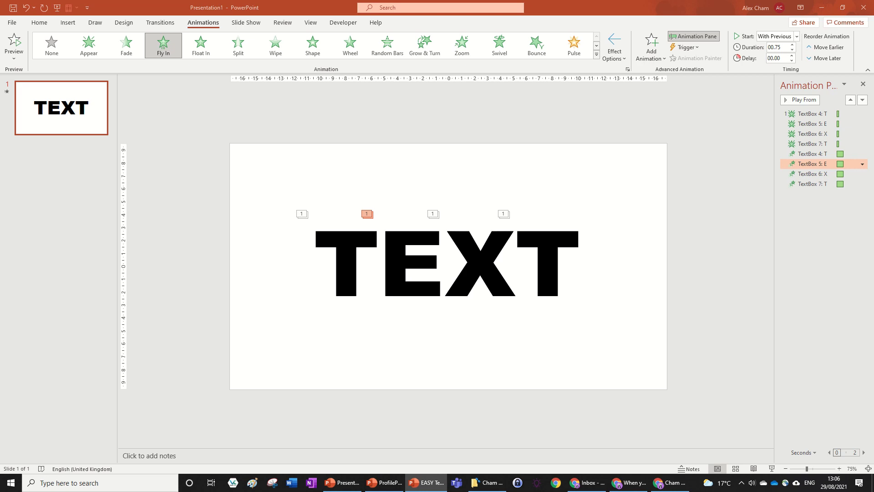
click(802, 174)
click(623, 54)
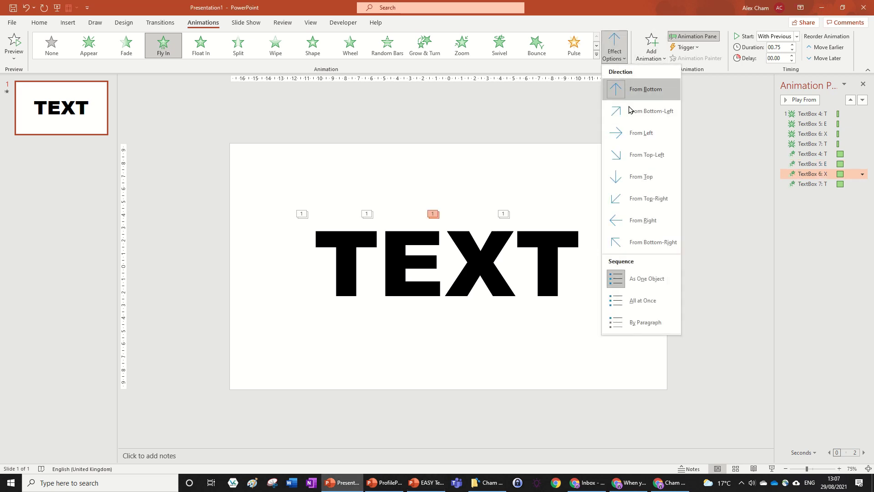
click(643, 176)
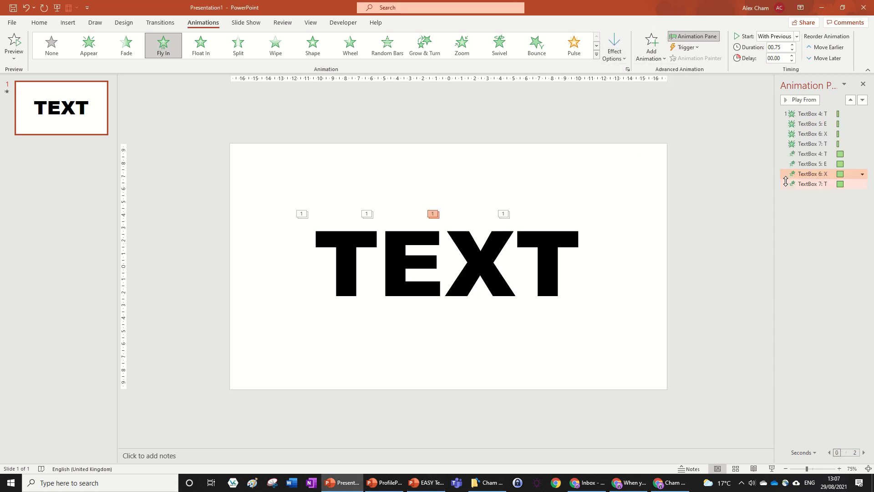
click(811, 184)
click(615, 52)
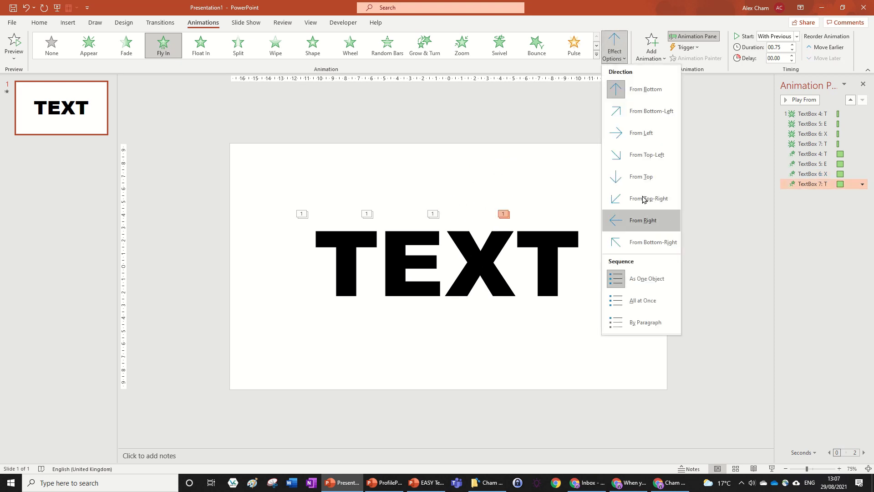
click(640, 134)
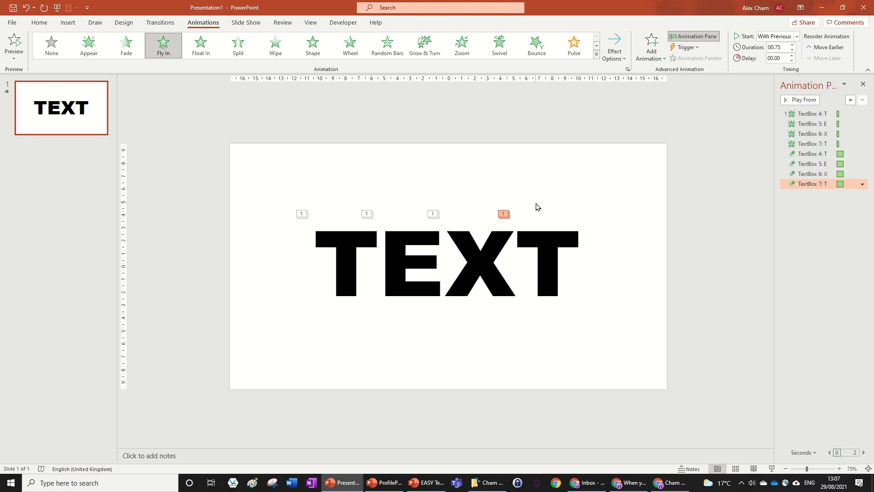
click(722, 103)
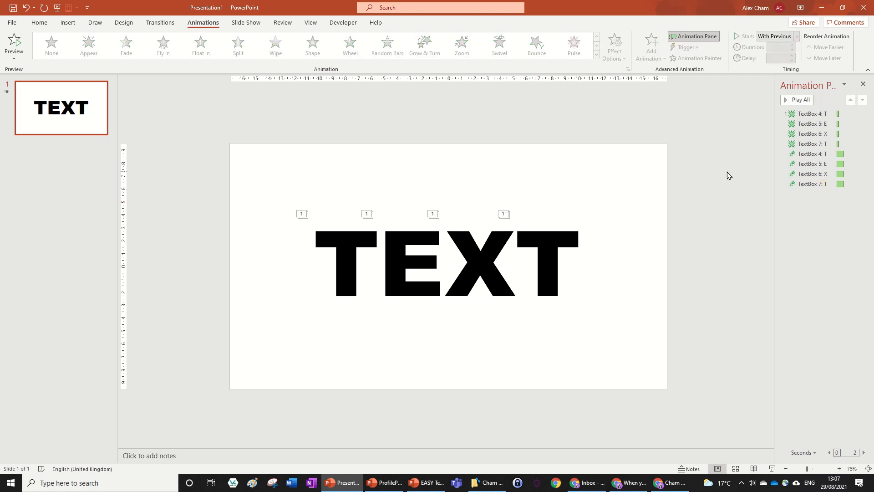
click(793, 100)
click(814, 154)
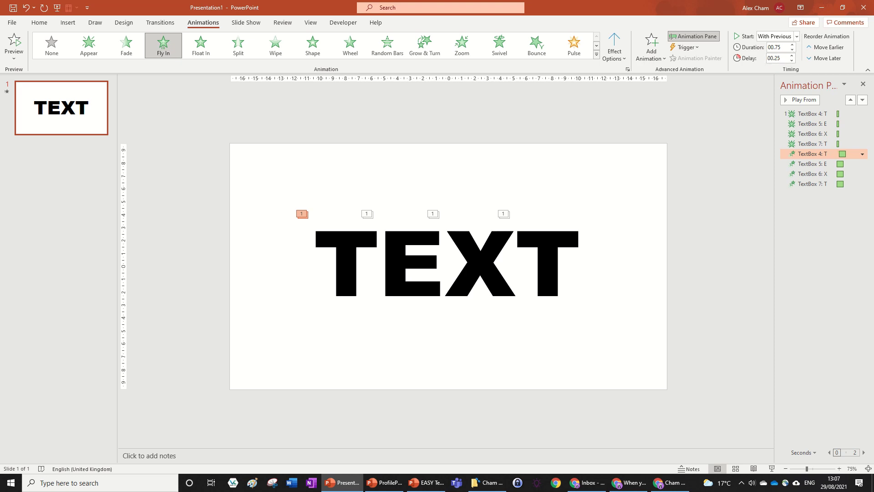
click(730, 150)
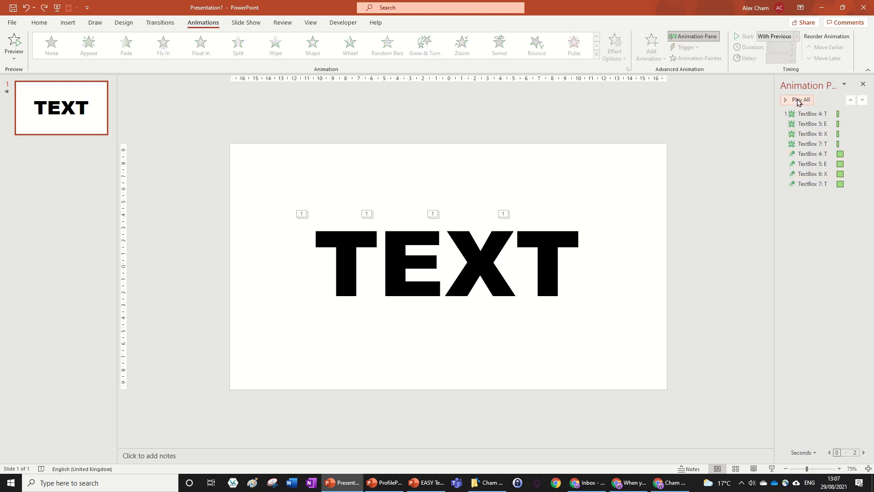